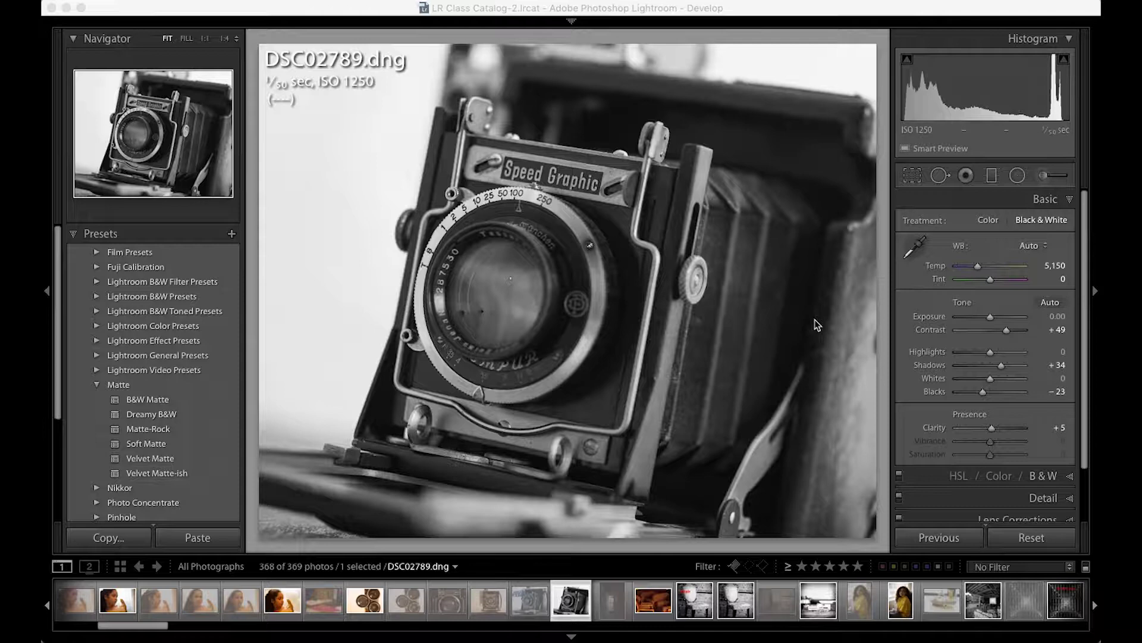
Enter Crop & Straighten (R) and rotate the photo to about 0.37°, nearly level.
{"action": "key", "text": "r"}
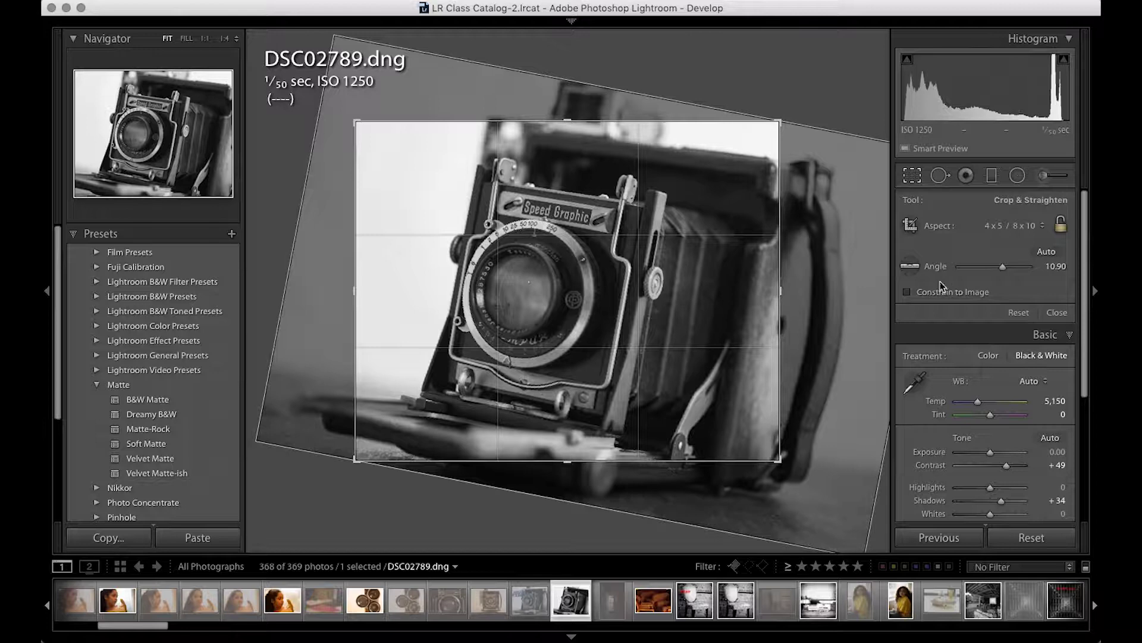
{"action": "mouse_move", "coordinate": [799, 104]}
{"action": "left_mouse_down"}
{"action": "mouse_move", "coordinate": [690, 105]}
{"action": "mouse_move", "coordinate": [778, 147]}
{"action": "left_mouse_up"}
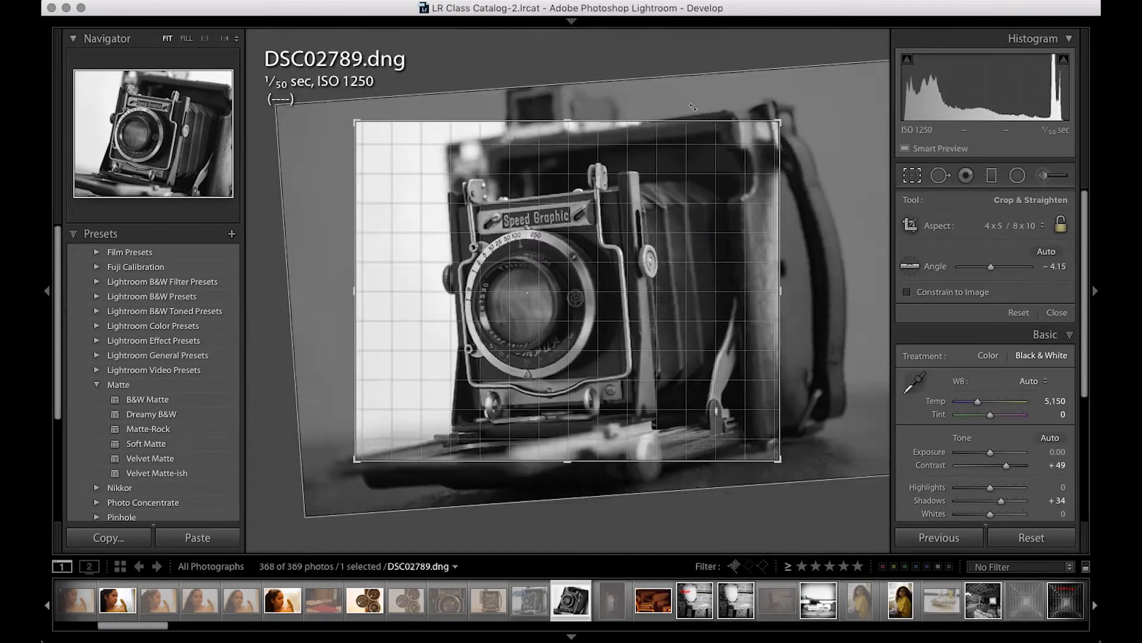
{"action": "mouse_move", "coordinate": [779, 148]}
{"action": "left_mouse_down"}
{"action": "mouse_move", "coordinate": [518, 91]}
{"action": "mouse_move", "coordinate": [810, 277]}
{"action": "mouse_move", "coordinate": [689, 114]}
{"action": "left_mouse_up"}
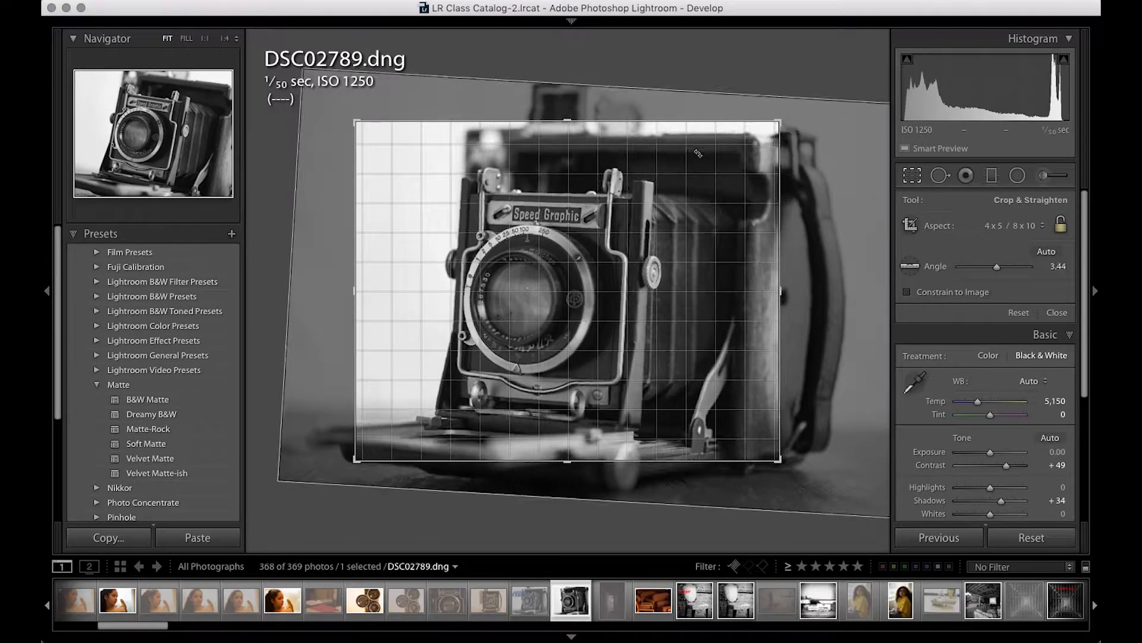
{"action": "left_click_drag", "start_coordinate": [689, 114], "coordinate": [697, 138]}
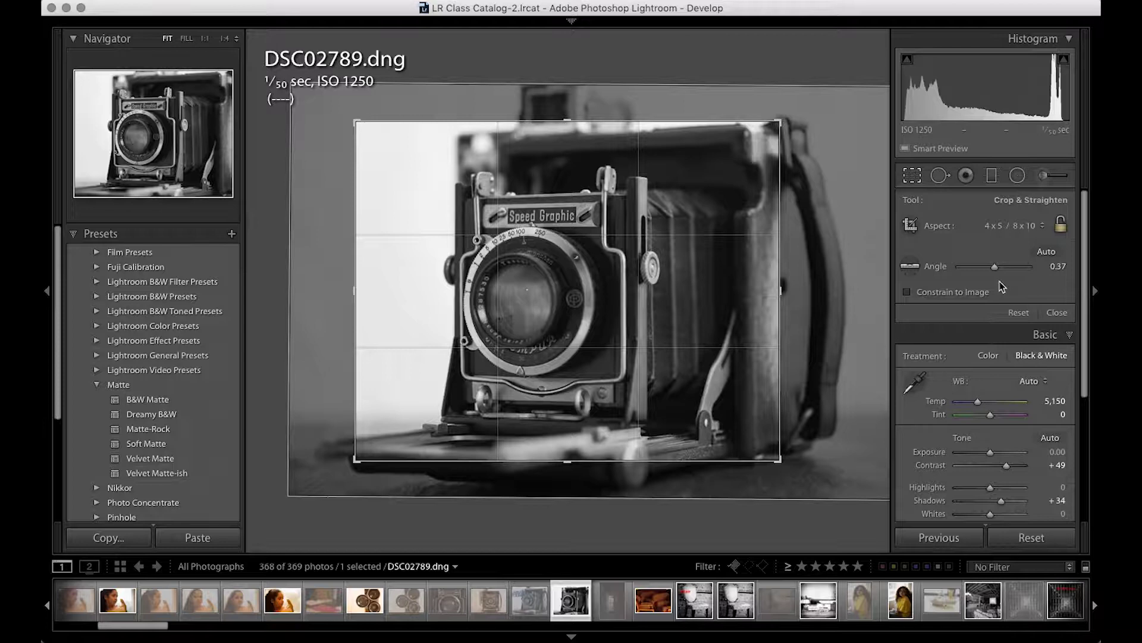
Swing the Angle slider both ways, settling the photo at 0.00° rotation.
{"action": "left_click_drag", "start_coordinate": [994, 266], "coordinate": [990, 269]}
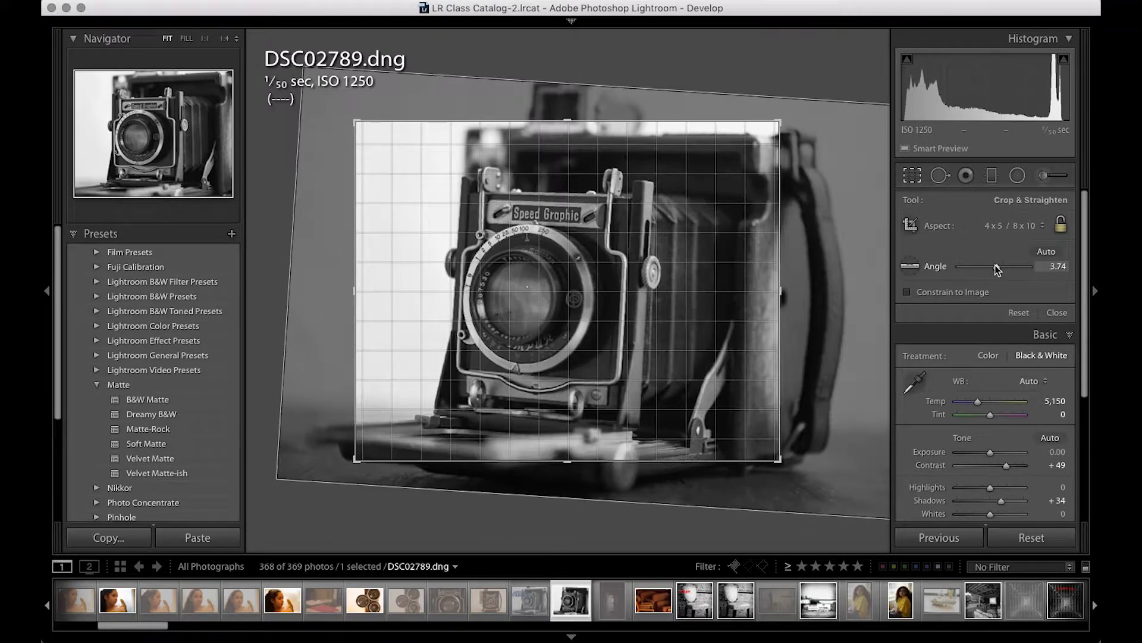
{"action": "left_click_drag", "start_coordinate": [987, 265], "coordinate": [993, 266]}
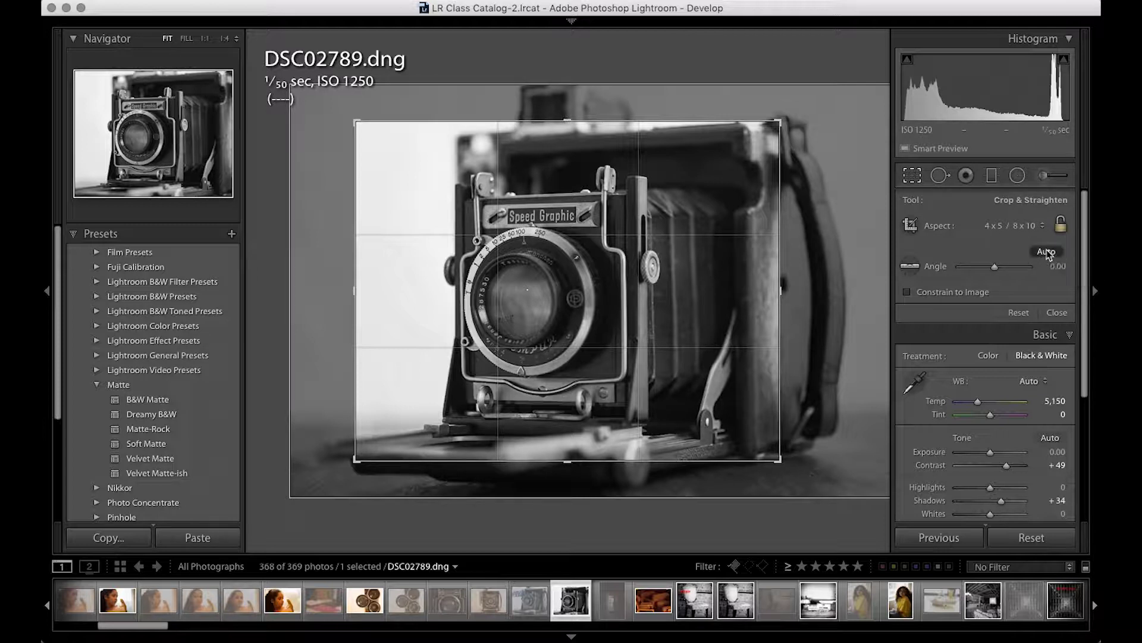
Auto-straighten the photo to about 0.98° and drag the crop's top-right corner outward.
{"action": "left_click", "coordinate": [1046, 253]}
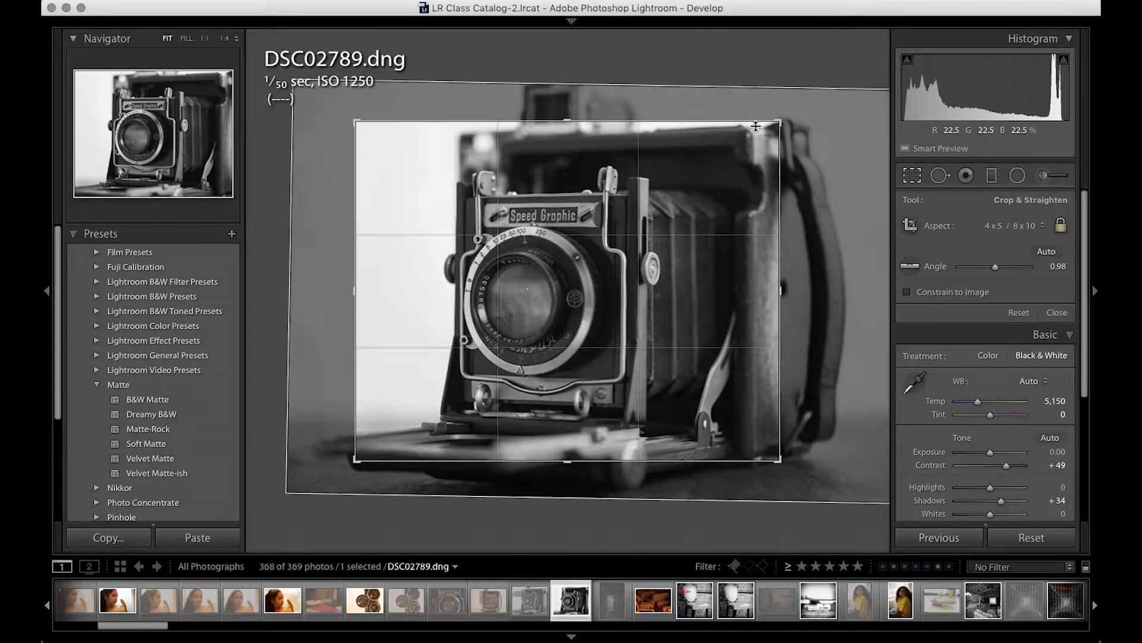
{"action": "left_click_drag", "start_coordinate": [793, 106], "coordinate": [835, 196]}
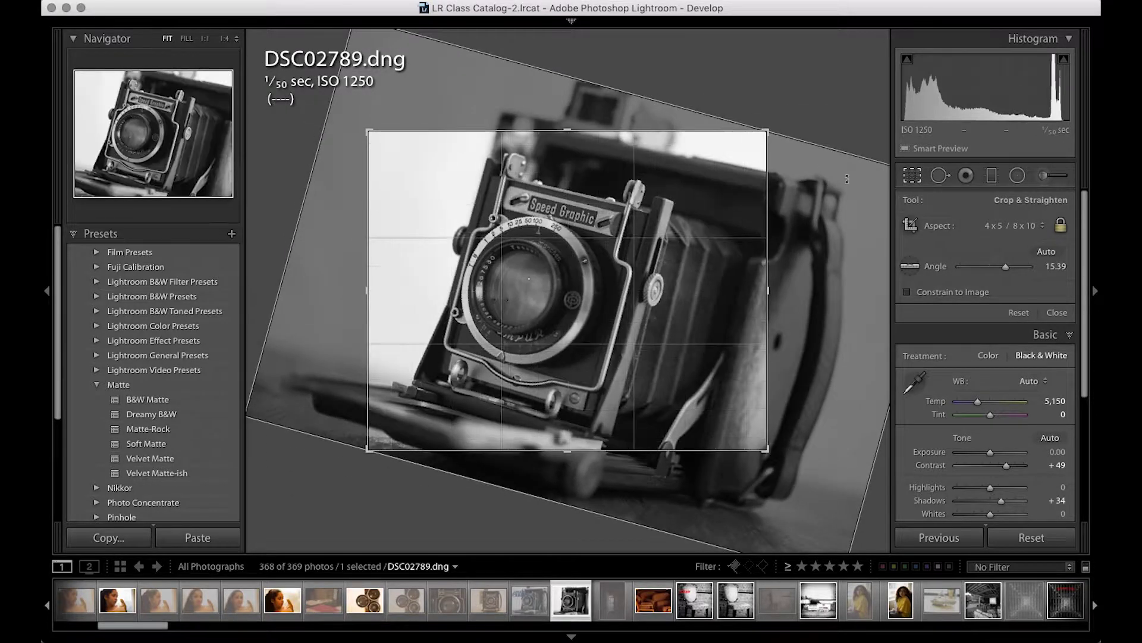
{"action": "left_click", "coordinate": [1047, 252]}
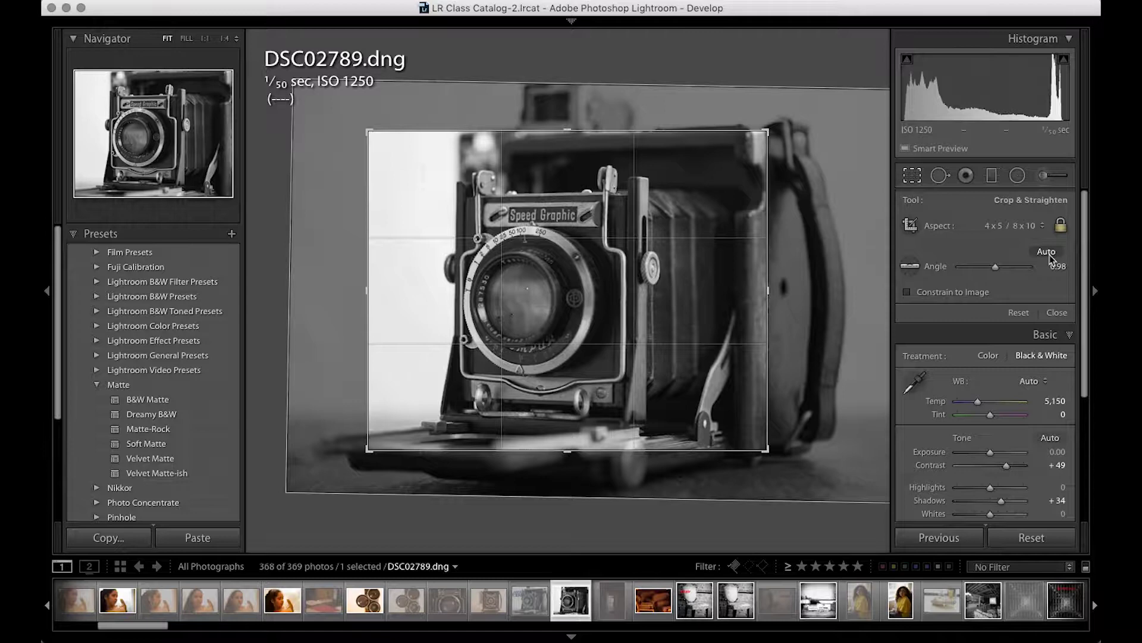
{"action": "left_click_drag", "start_coordinate": [771, 128], "coordinate": [791, 108]}
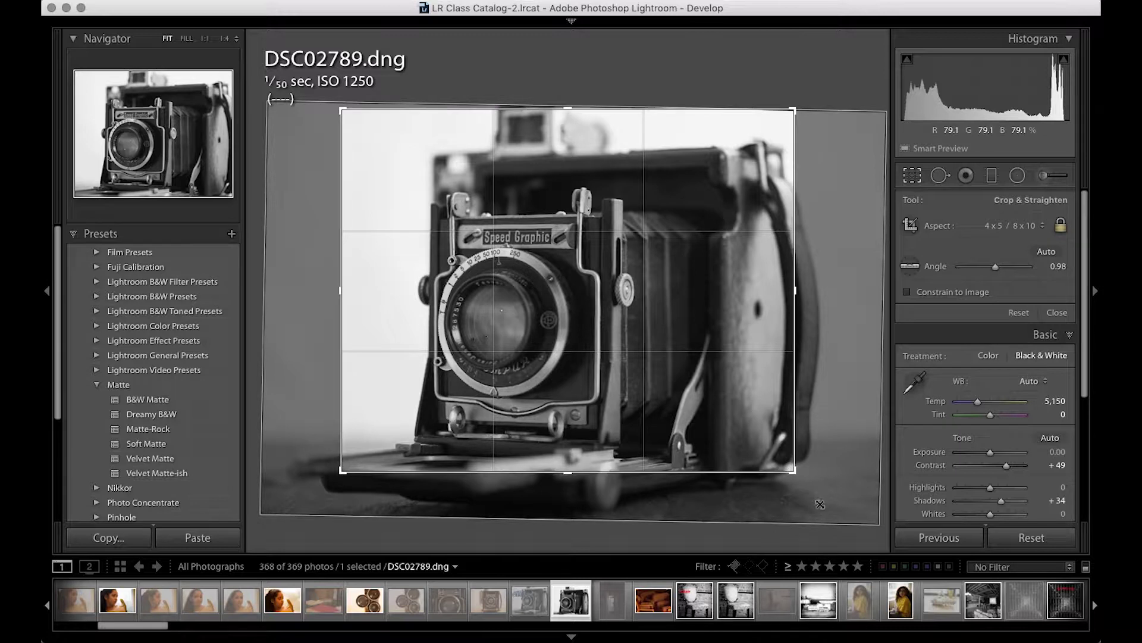
Draw reference lines with the Straighten tool, setting the rotation to about -21.27°.
{"action": "left_click", "coordinate": [912, 267]}
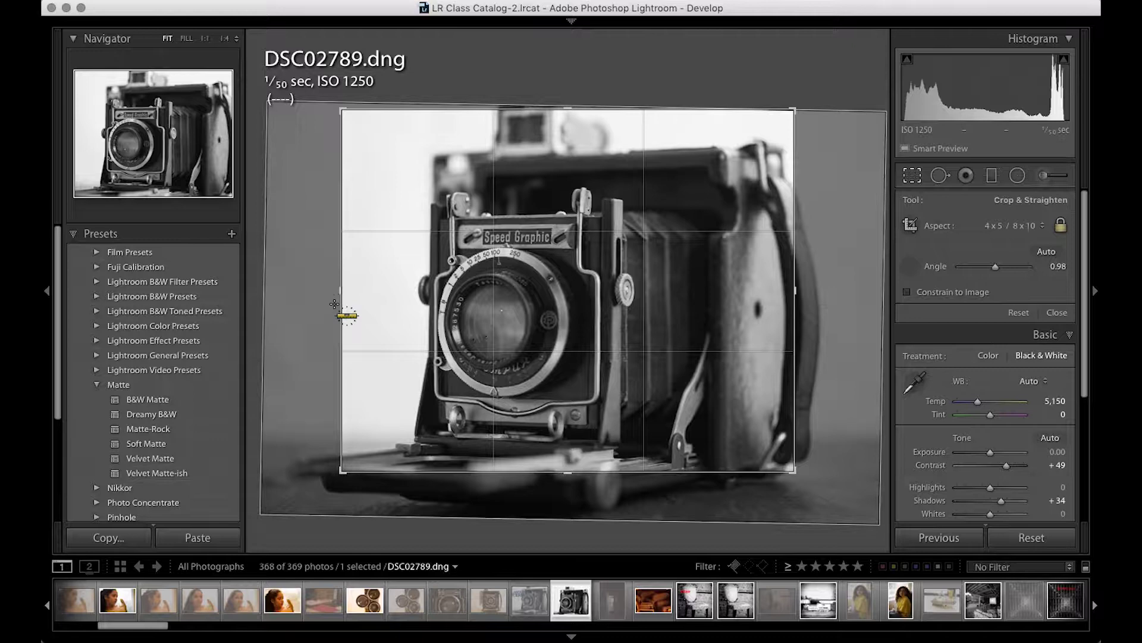
{"action": "mouse_move", "coordinate": [360, 305]}
{"action": "left_mouse_down"}
{"action": "mouse_move", "coordinate": [566, 327]}
{"action": "mouse_move", "coordinate": [758, 251]}
{"action": "left_mouse_up"}
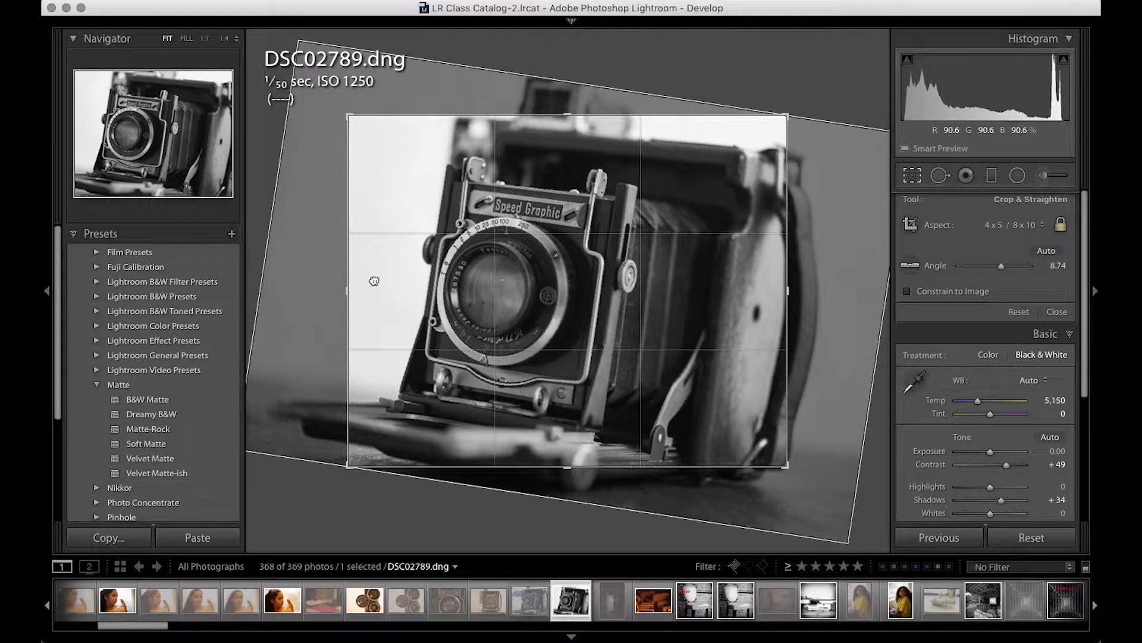
{"action": "left_click_drag", "start_coordinate": [372, 280], "coordinate": [585, 296]}
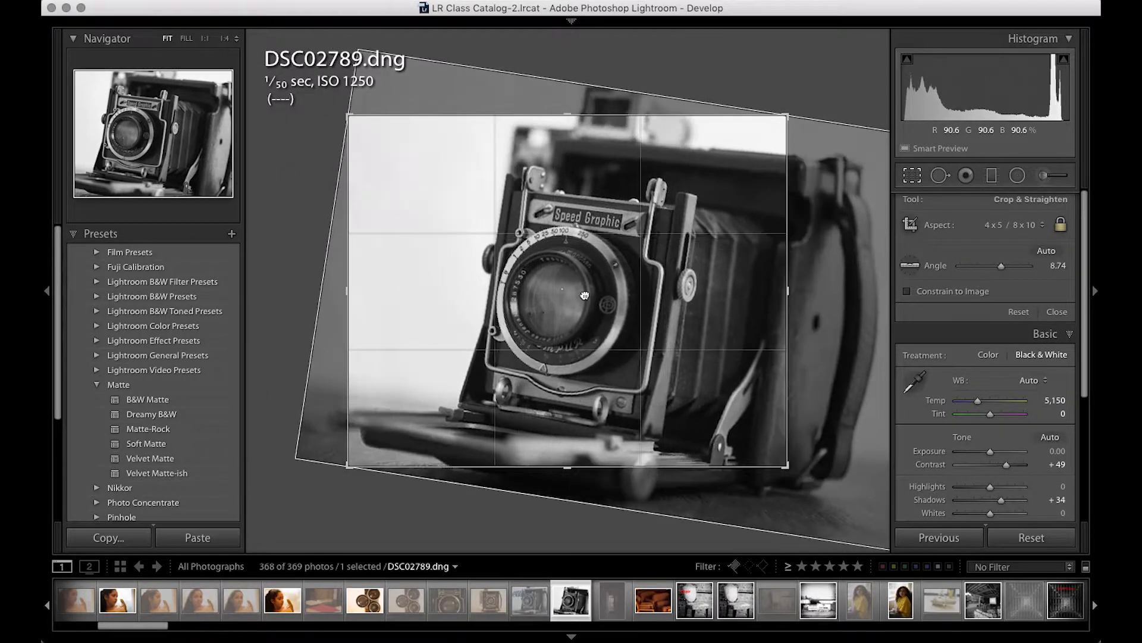
{"action": "left_click", "coordinate": [911, 265]}
{"action": "left_click_drag", "start_coordinate": [469, 254], "coordinate": [770, 424]}
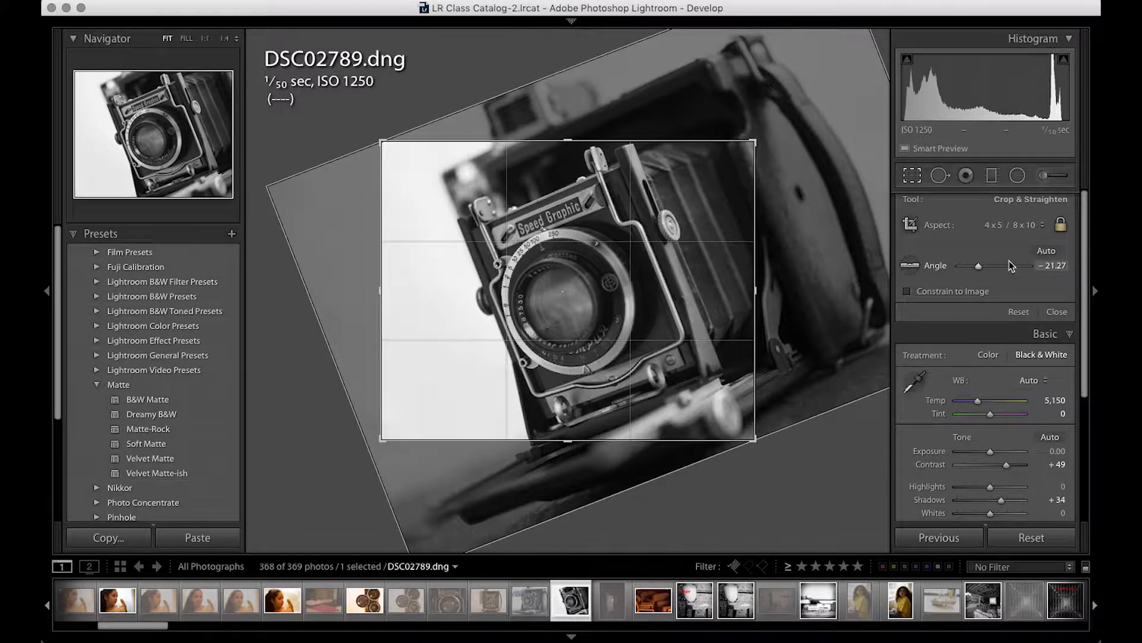
Auto-level the photo again and shift the camera left within the crop.
{"action": "left_click", "coordinate": [1044, 252]}
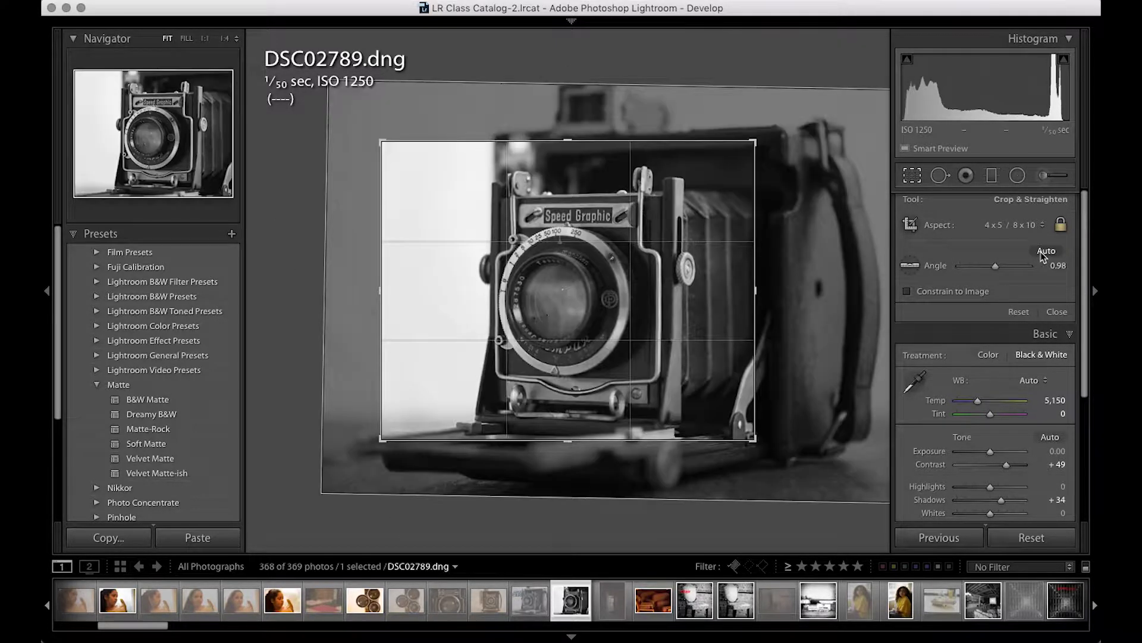
{"action": "left_click", "coordinate": [745, 139]}
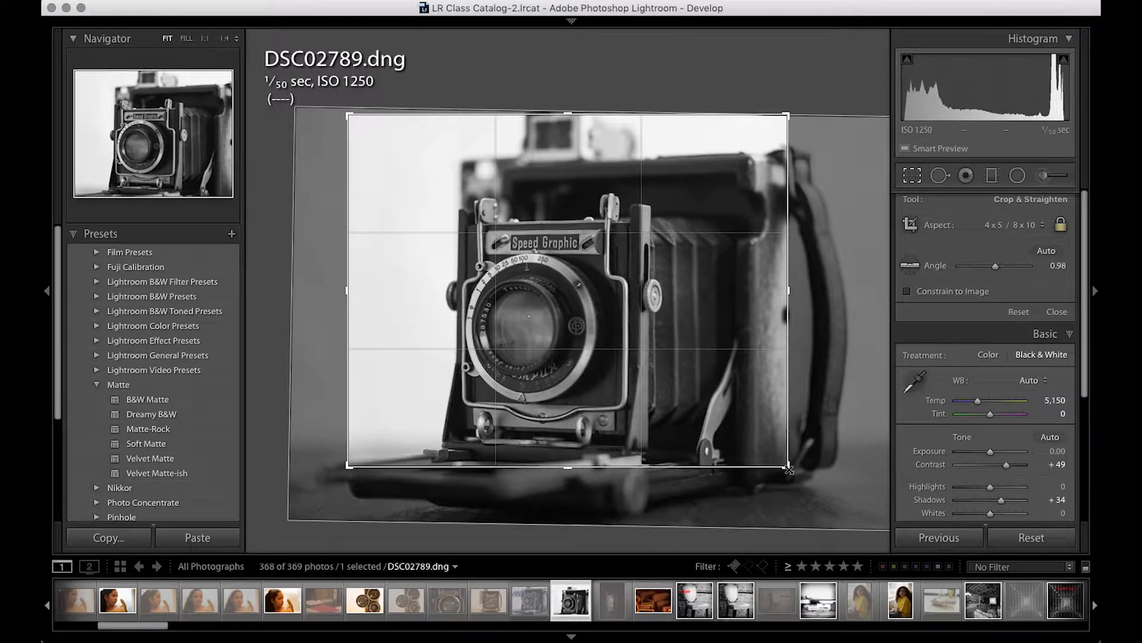
{"action": "mouse_move", "coordinate": [657, 333]}
{"action": "left_mouse_down"}
{"action": "mouse_move", "coordinate": [549, 292]}
{"action": "mouse_move", "coordinate": [571, 316]}
{"action": "left_mouse_up"}
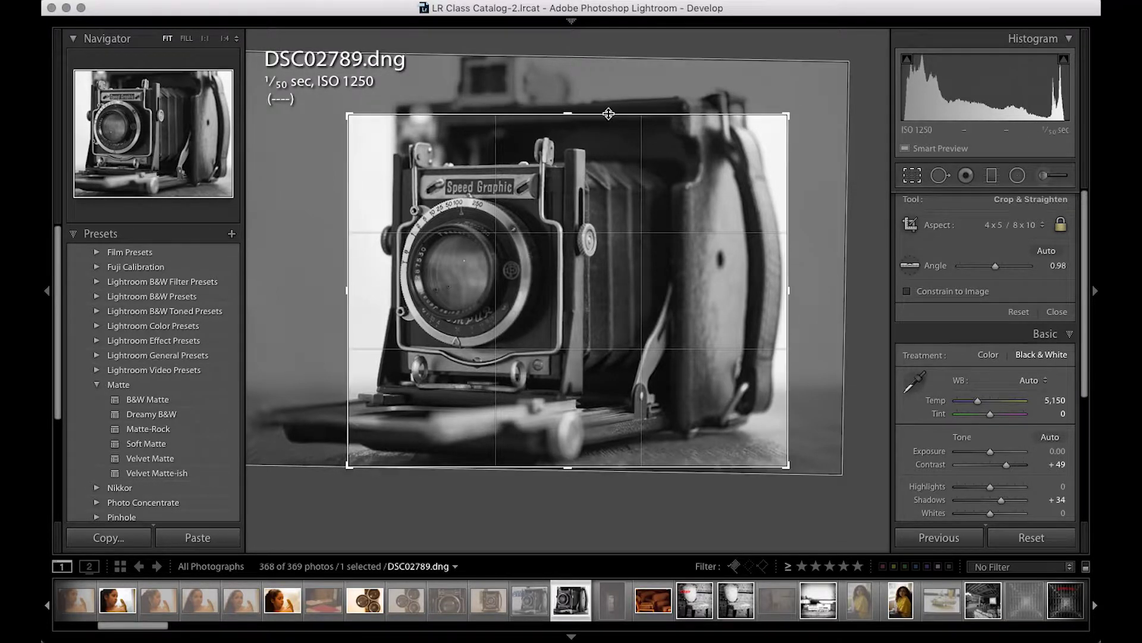
Resize the crop above and below the camera and tilt it to about 6.42°.
{"action": "mouse_move", "coordinate": [580, 115]}
{"action": "left_mouse_down"}
{"action": "mouse_move", "coordinate": [577, 133]}
{"action": "mouse_move", "coordinate": [577, 77]}
{"action": "left_mouse_up"}
{"action": "left_click_drag", "start_coordinate": [567, 479], "coordinate": [567, 528]}
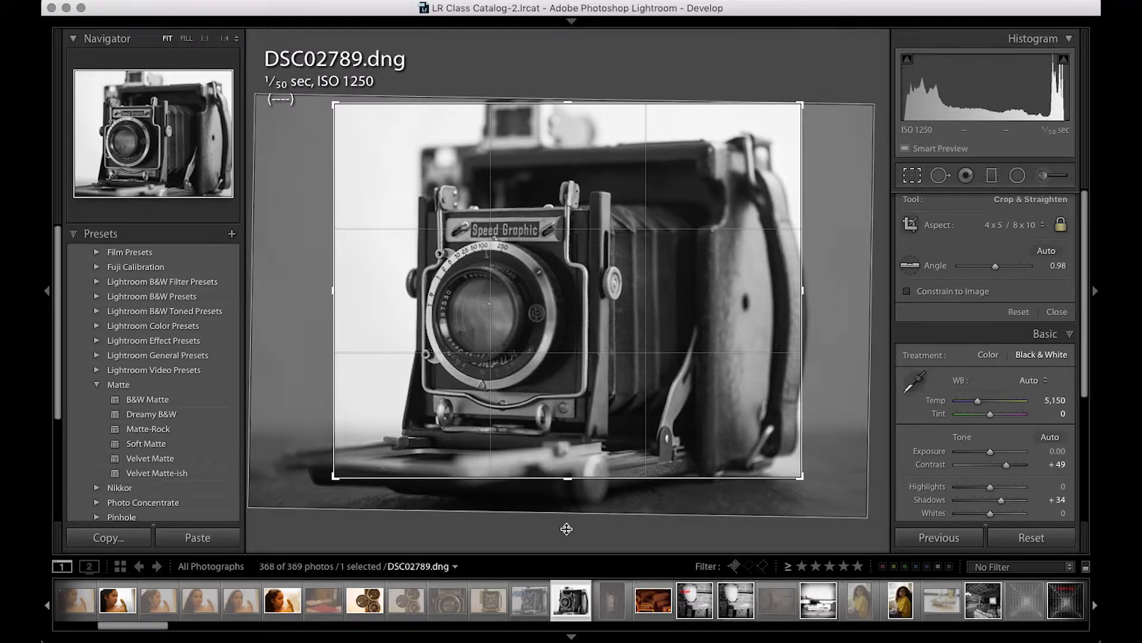
{"action": "left_click_drag", "start_coordinate": [615, 497], "coordinate": [605, 476]}
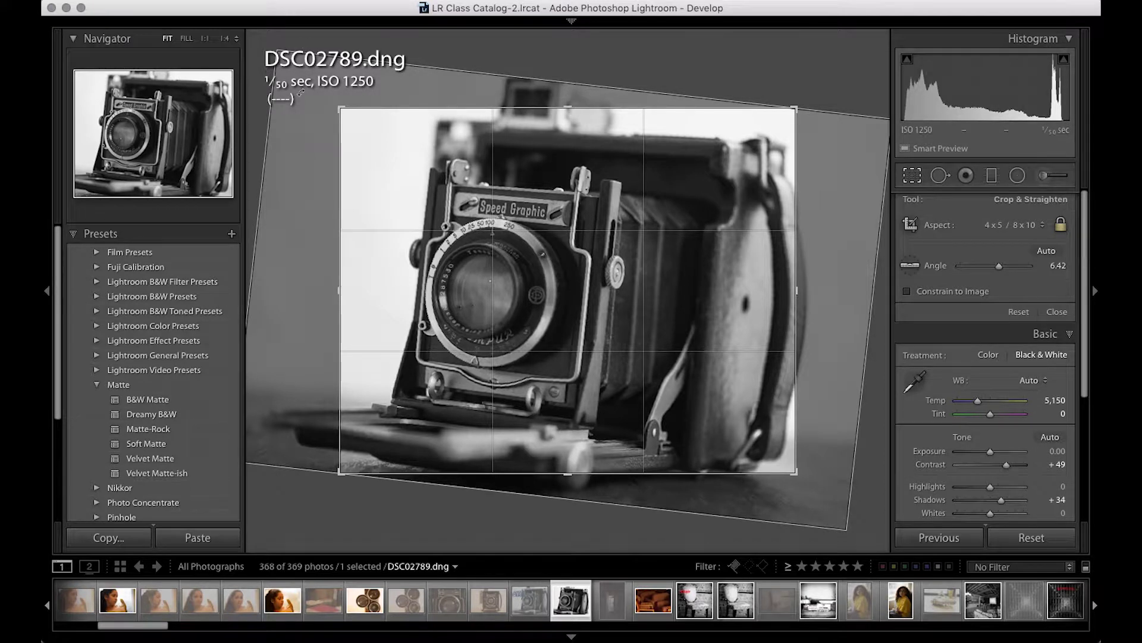
{"action": "key", "text": "super"}
{"action": "key", "text": "super+bracketright"}
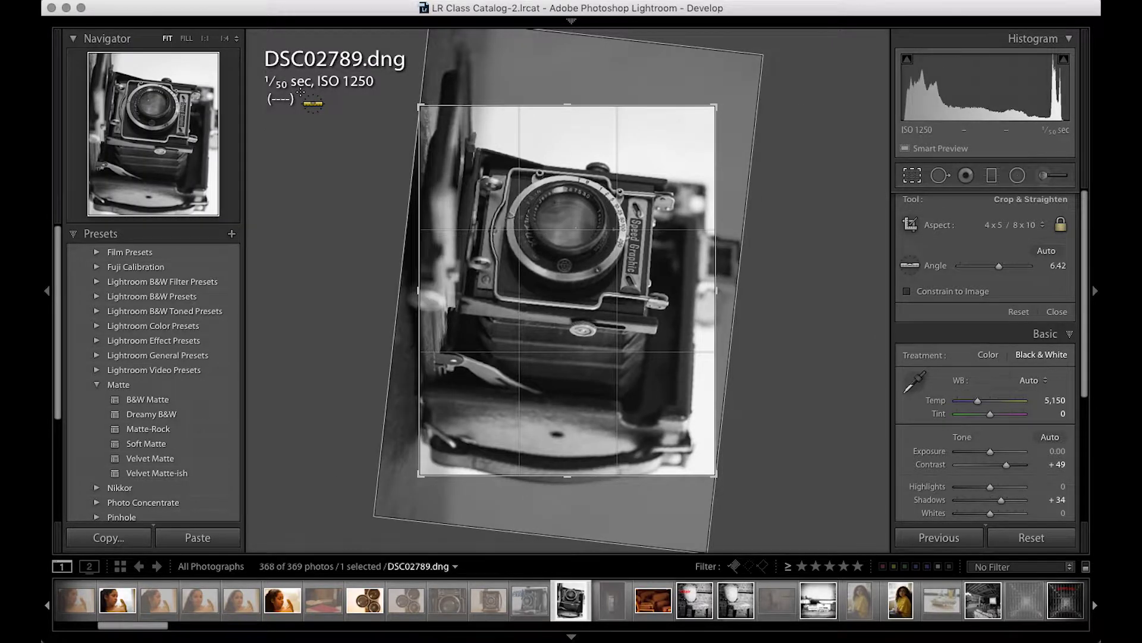
{"action": "key", "text": "super+bracketright"}
{"action": "key", "text": "super+bracketright"}
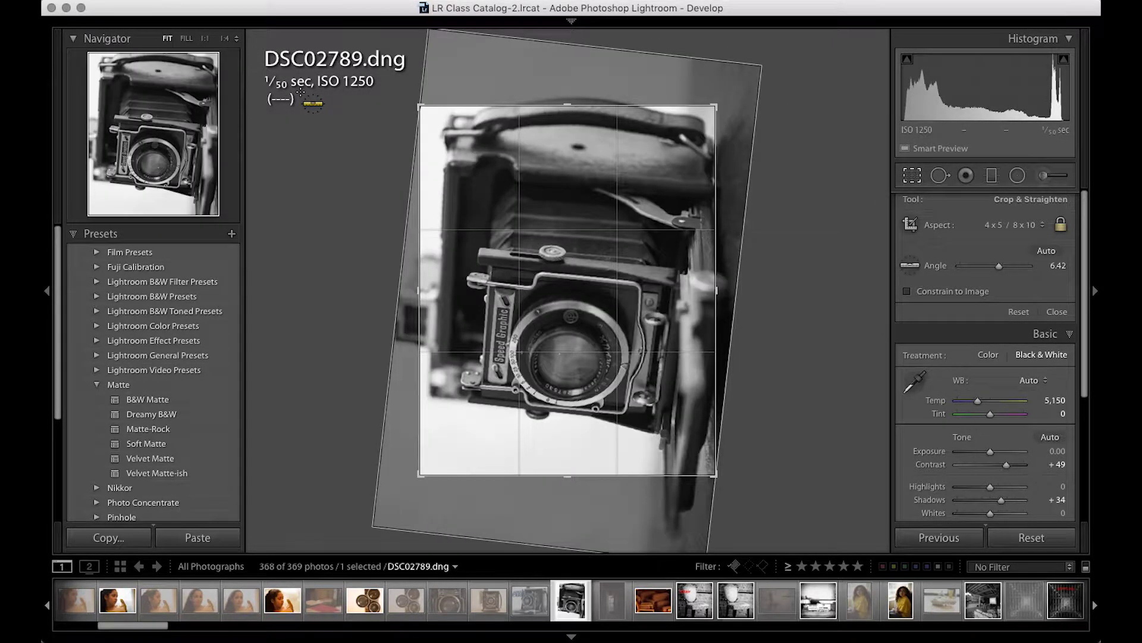
{"action": "key", "text": "super+bracketright"}
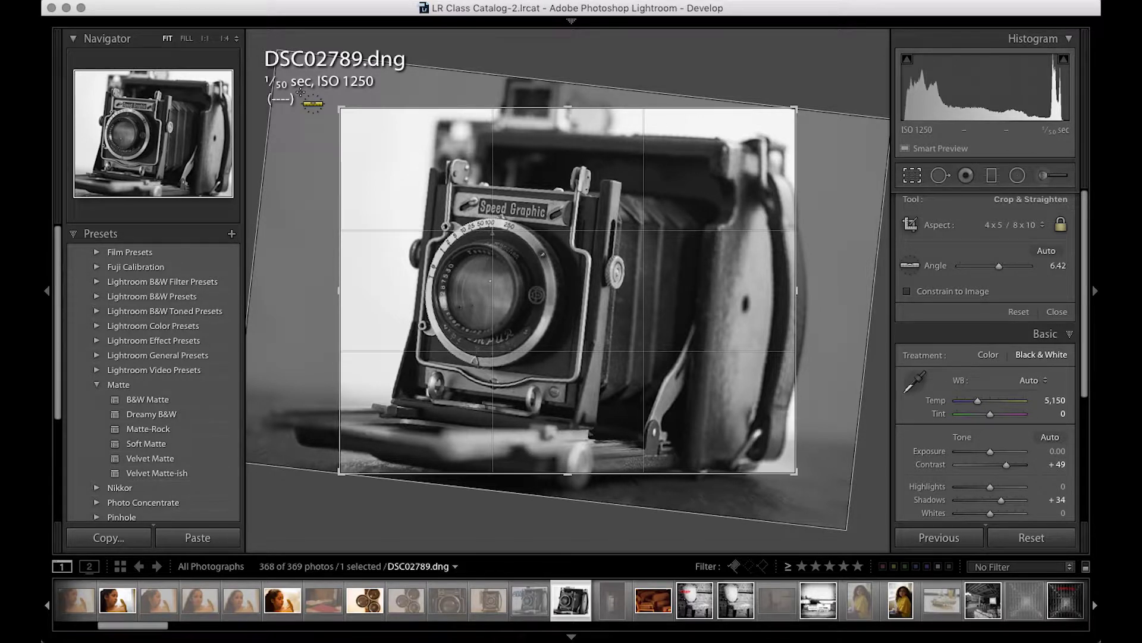
{"action": "key", "text": "super+bracketleft"}
{"action": "key", "text": "super+bracketleft"}
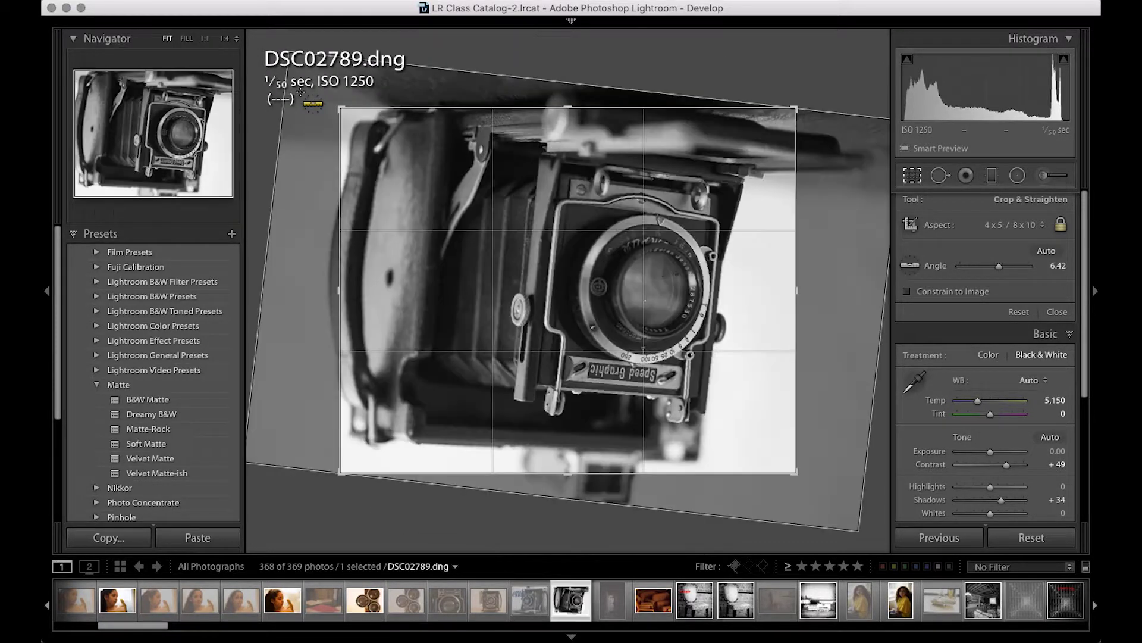
{"action": "key", "text": "super+bracketleft"}
{"action": "key", "text": "super+bracketleft"}
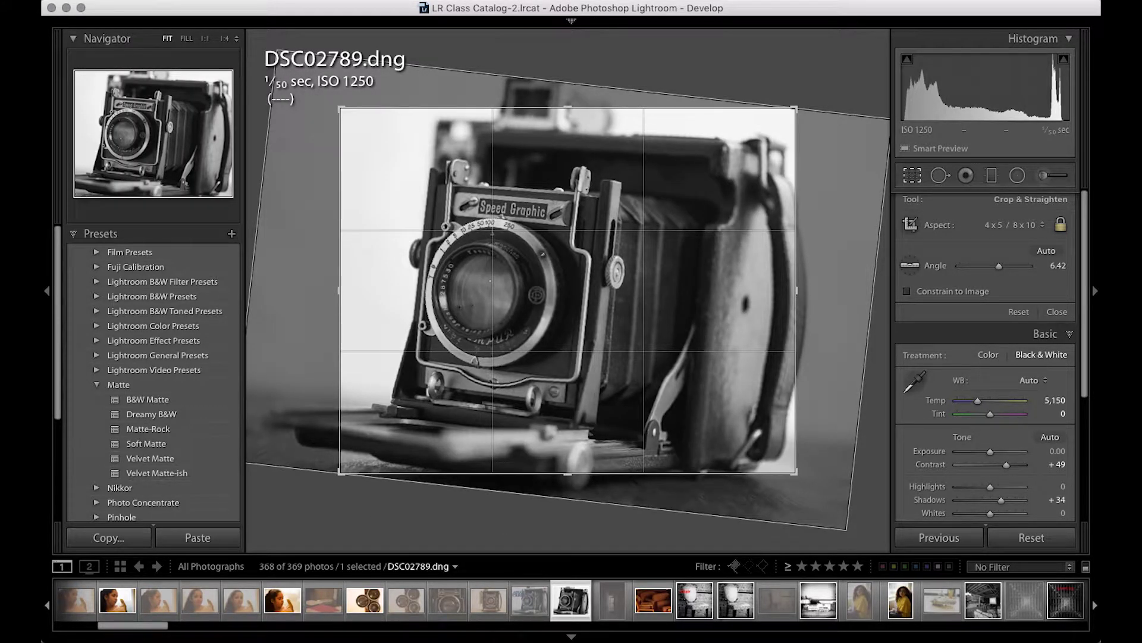
Open the Photo menu to close Crop & Straighten, keeping the 6.42° angle.
{"action": "left_click", "coordinate": [59, 1]}
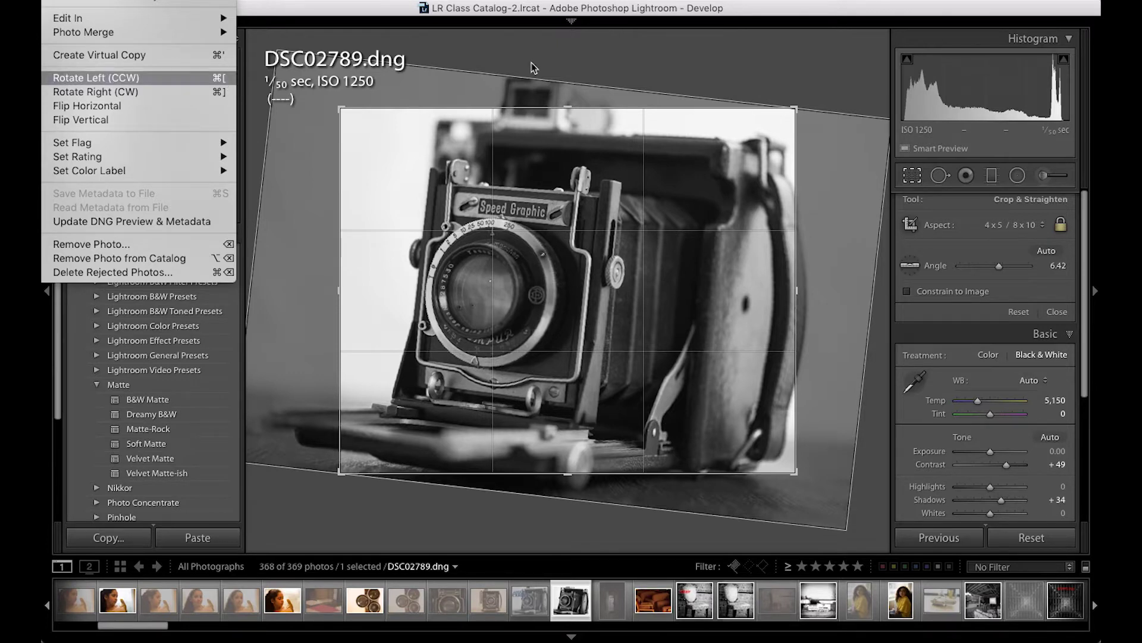
{"action": "key", "text": "Escape"}
{"action": "key", "text": "Return"}
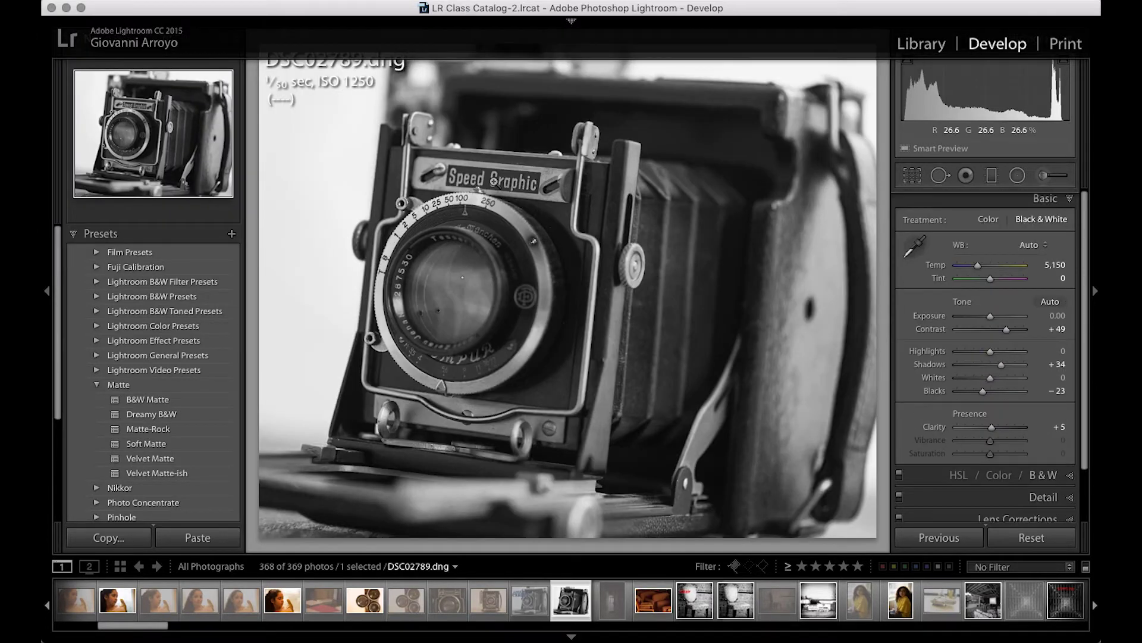